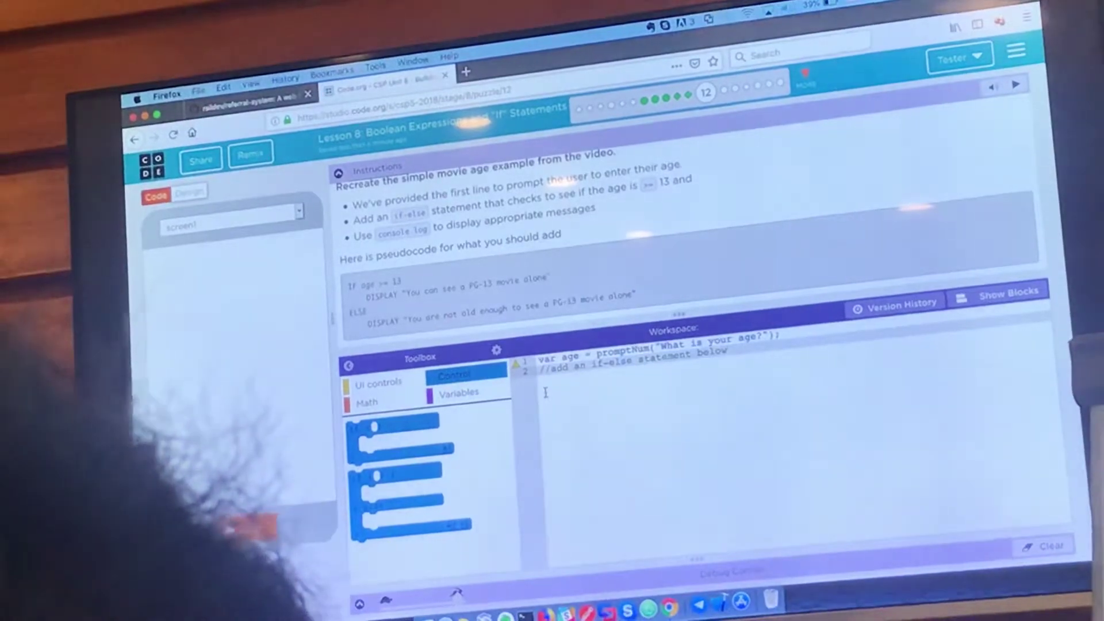
Add a new third line below the comment to begin the "if (age" statement
key(Return)
text(if (age)
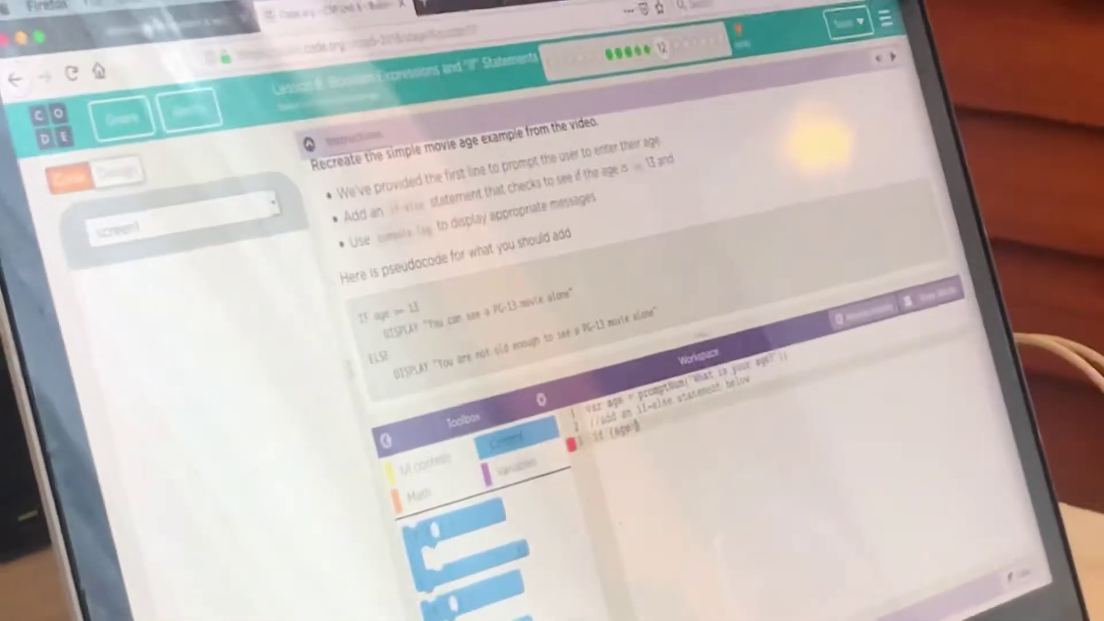
text(>=13)
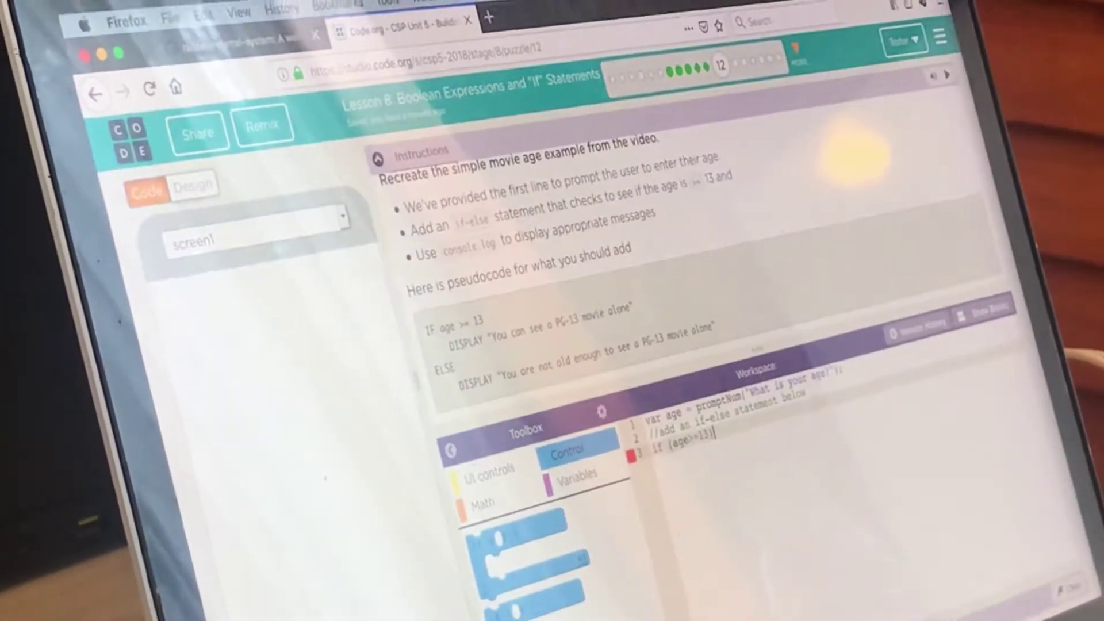
text(){)
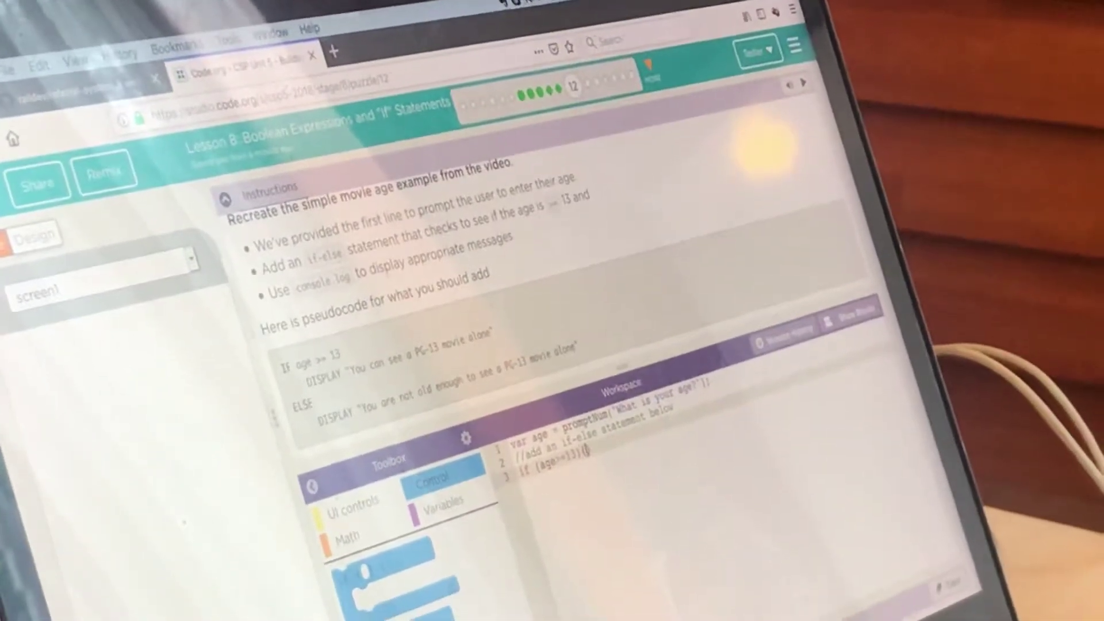
Complete "if (age>=13){" and insert console.log on the indented line inside
key(Return)
text(c)
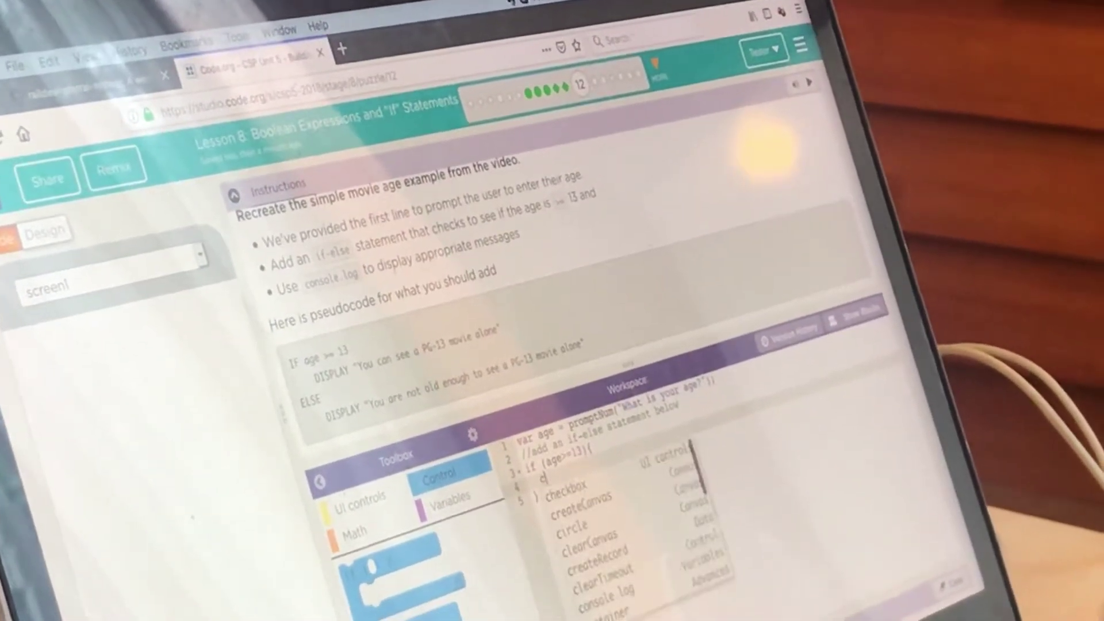
text(onsole.log()
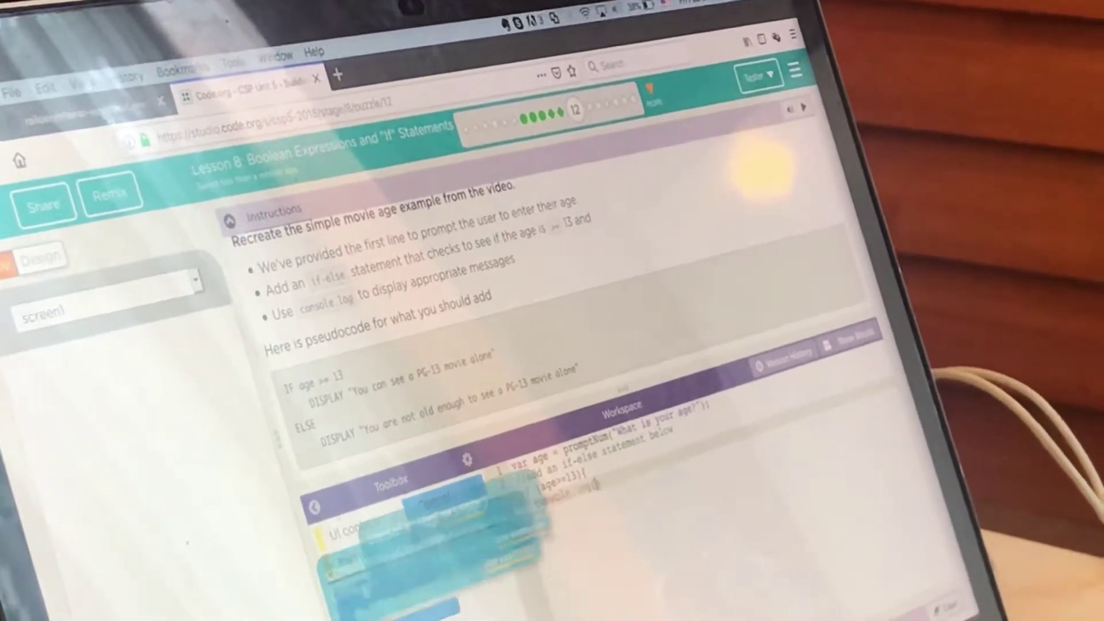
key(Return)
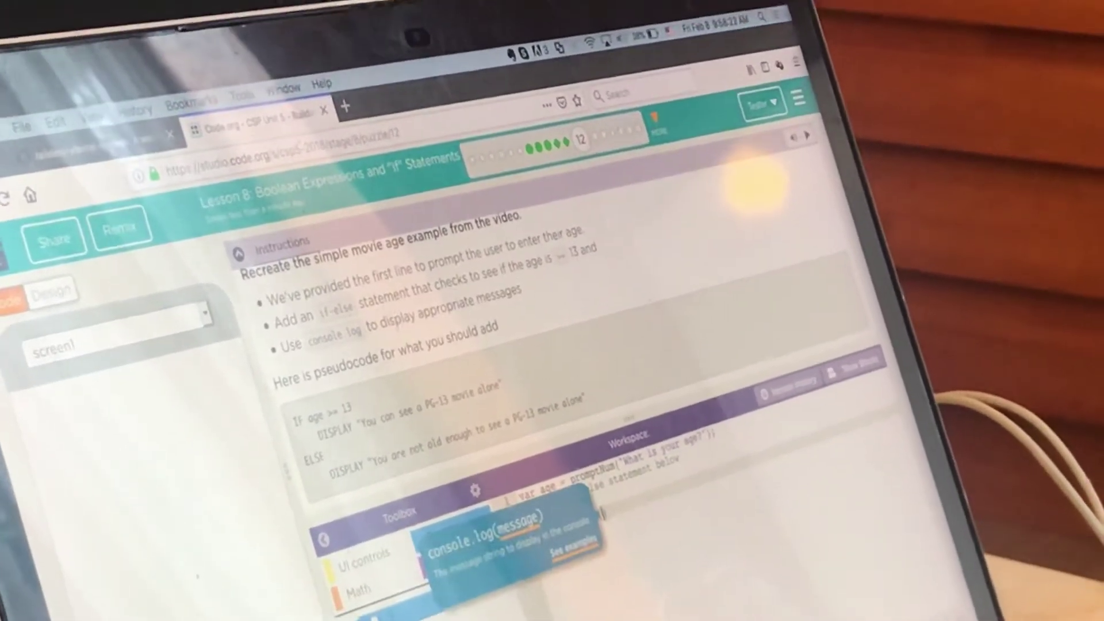